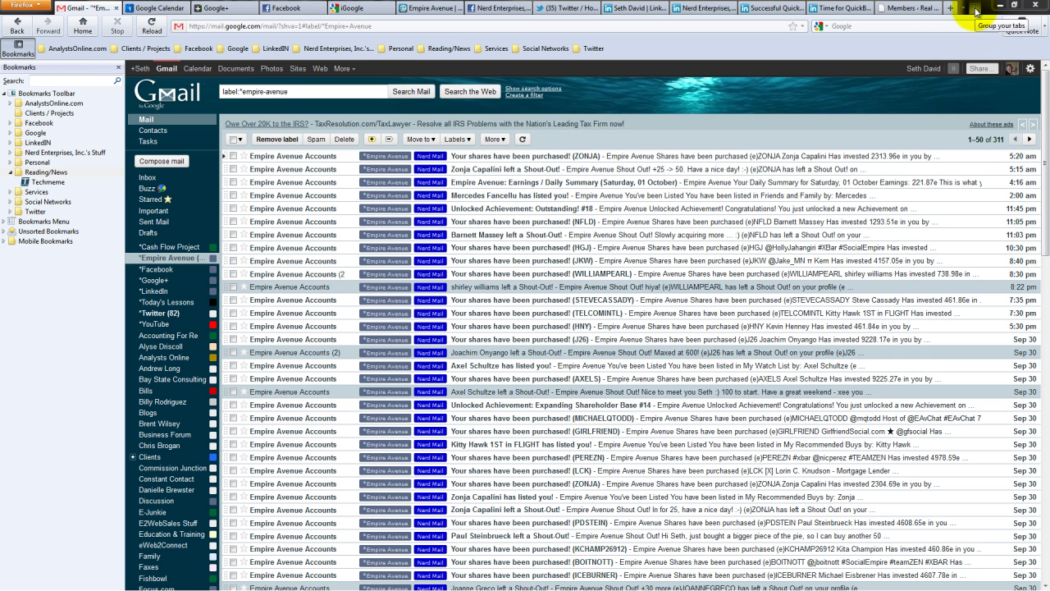
# Open the tab groups overview and move the four LinkedIn tabs from the Business group into the Social group.
pyautogui.click(976, 10)
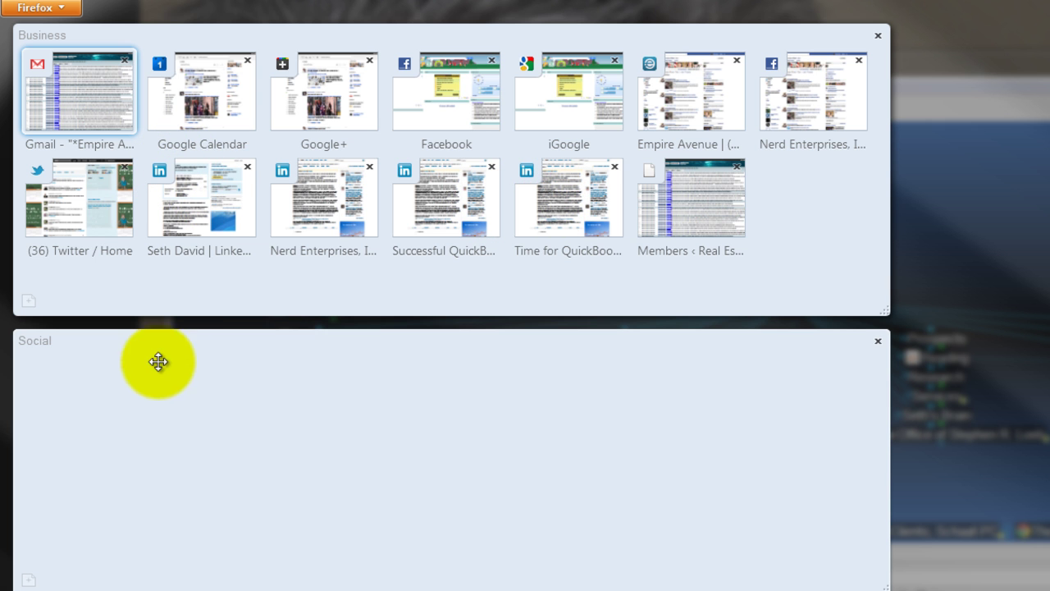
pyautogui.moveTo(202, 204); pyautogui.dragTo(90, 435)
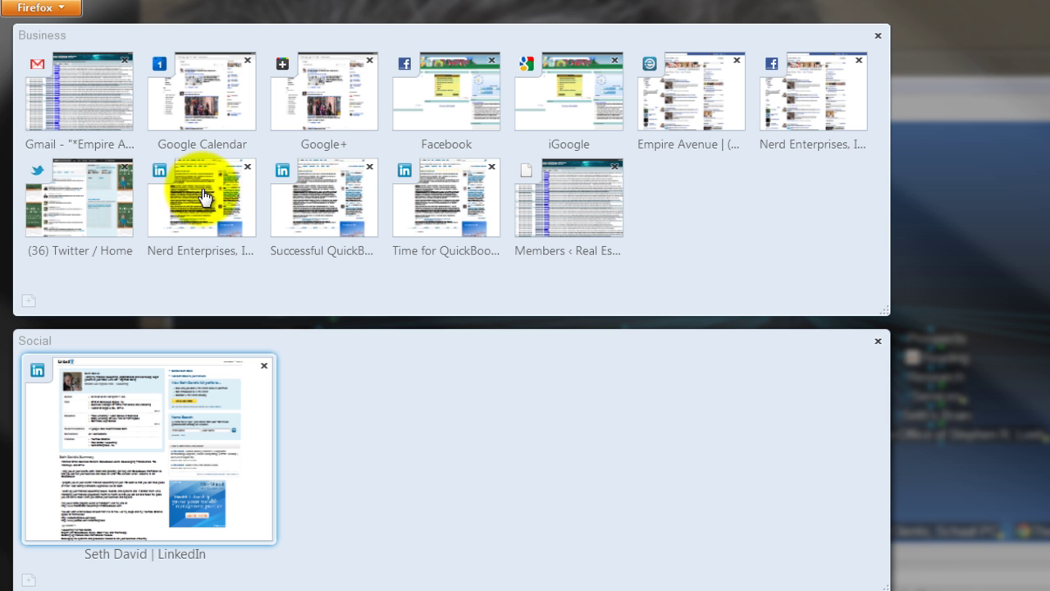
pyautogui.moveTo(218, 206); pyautogui.dragTo(357, 448)
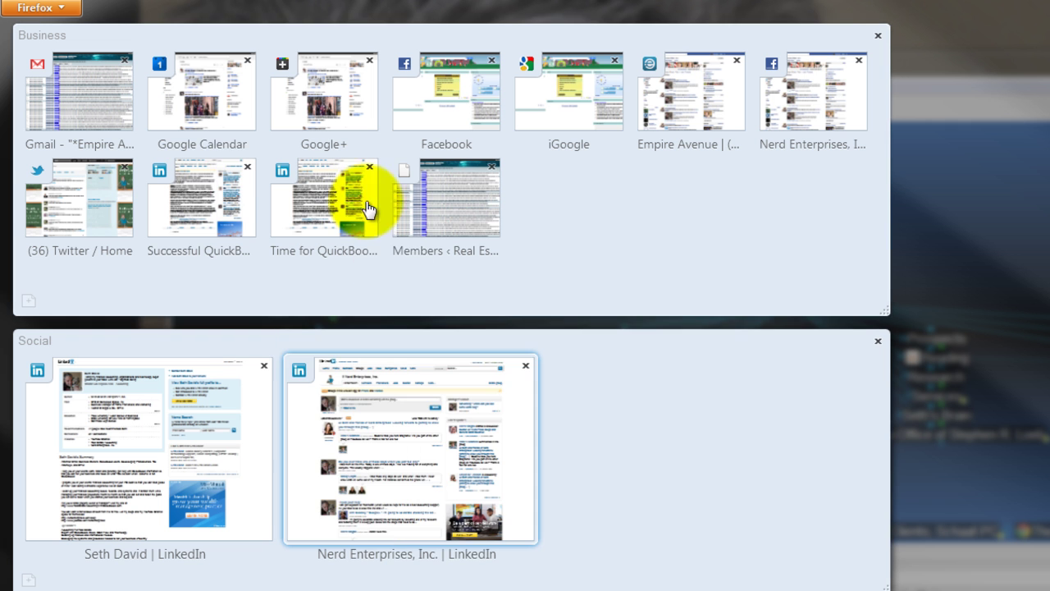
pyautogui.moveTo(183, 192); pyautogui.dragTo(617, 427)
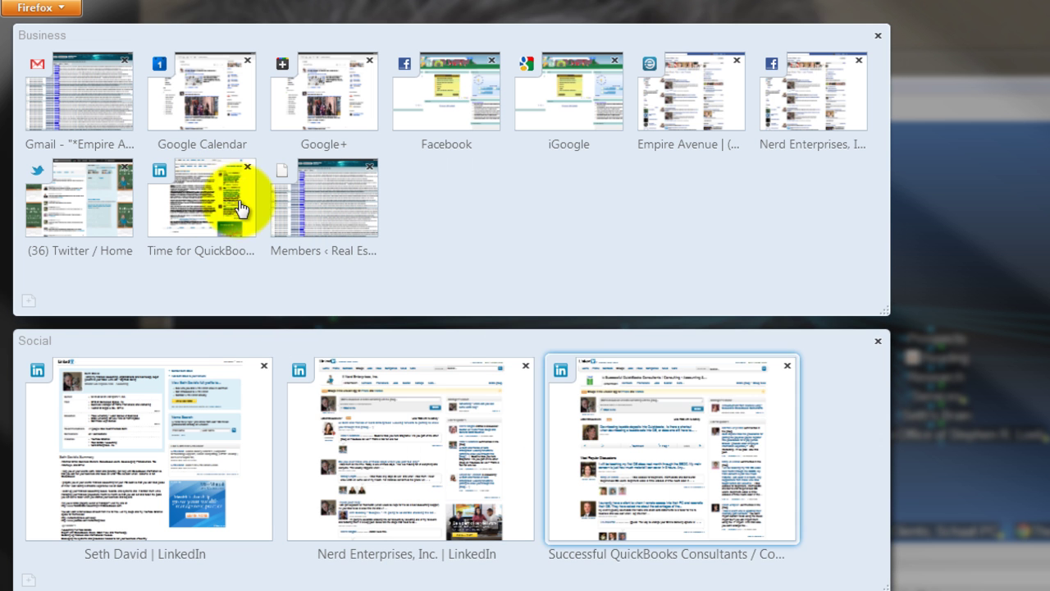
pyautogui.moveTo(199, 201); pyautogui.dragTo(831, 460)
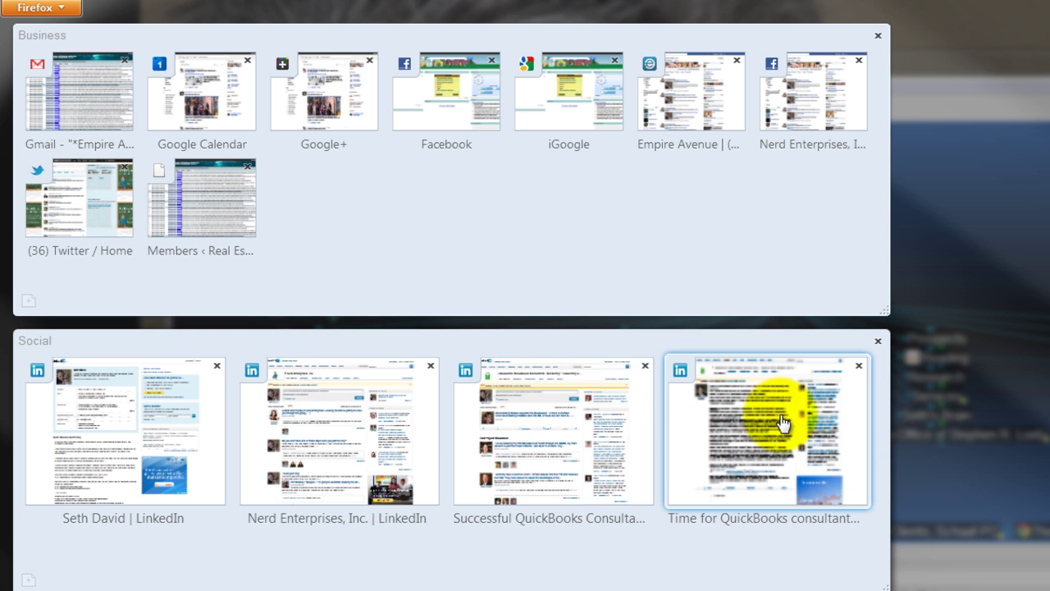
# Enlarge the Social tab group and rename it LinkedIN.
pyautogui.moveTo(882, 587); pyautogui.dragTo(1047, 590)
pyautogui.click(43, 340)
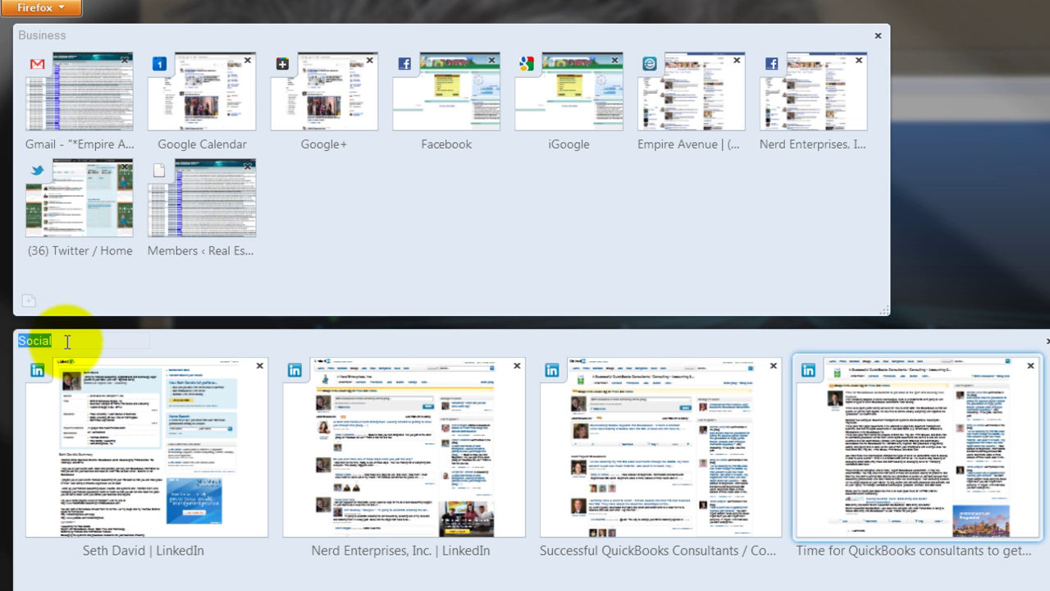
pyautogui.write('LinkedIN')
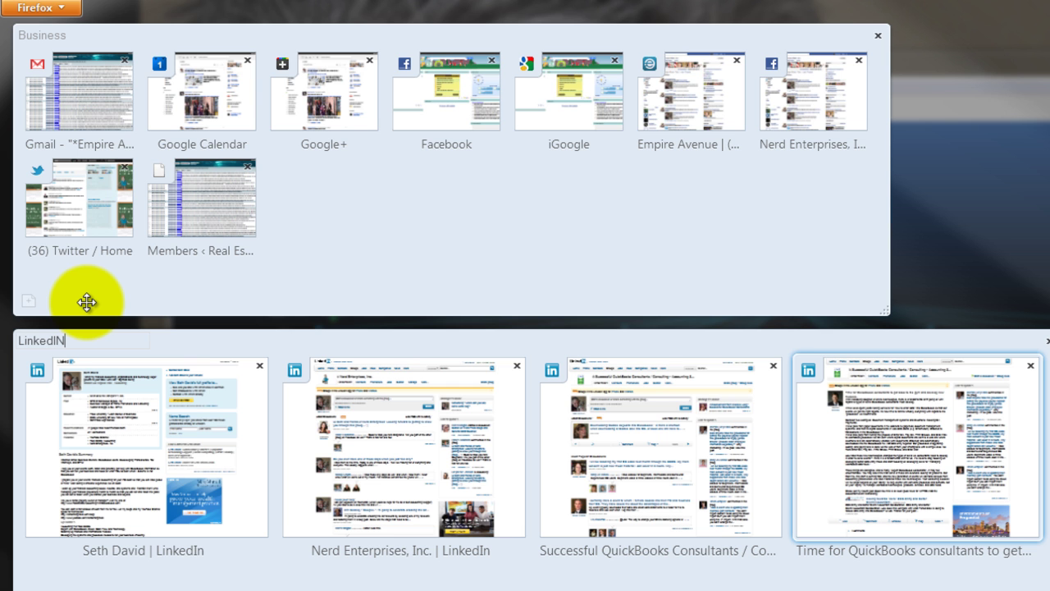
pyautogui.press('Return')
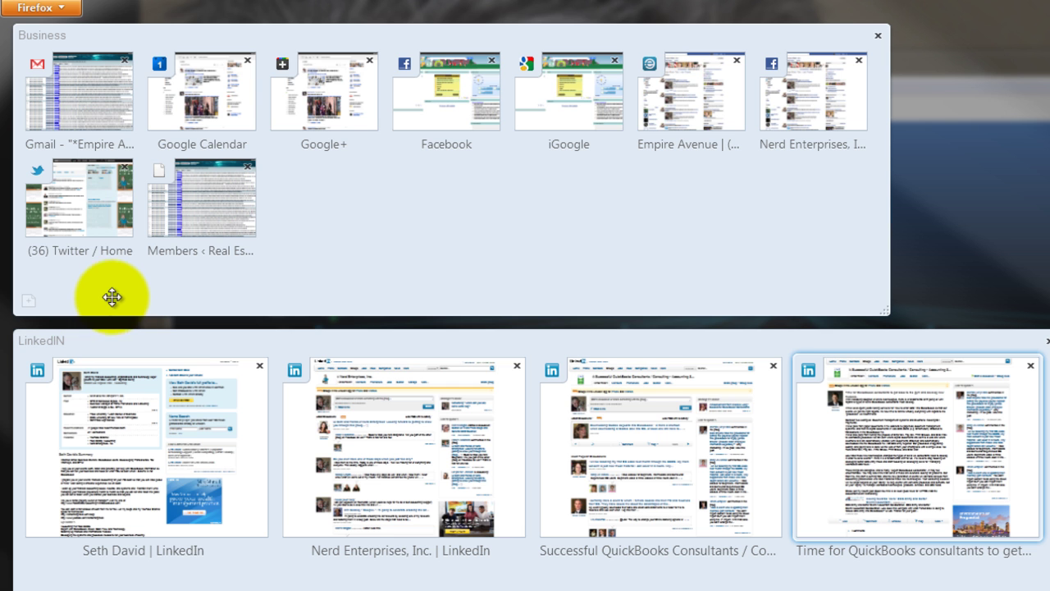
# Widen the Business group, shrink the LinkedIN group to a compact box and place it lower with a gap beneath Business.
pyautogui.moveTo(883, 309); pyautogui.dragTo(1042, 324)
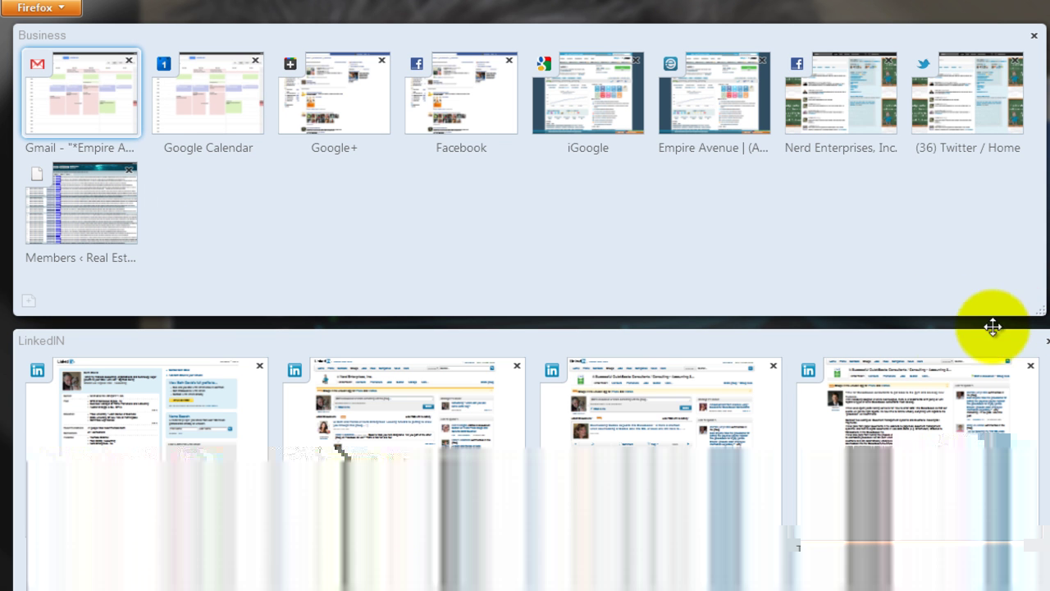
pyautogui.moveTo(457, 347); pyautogui.dragTo(500, 380)
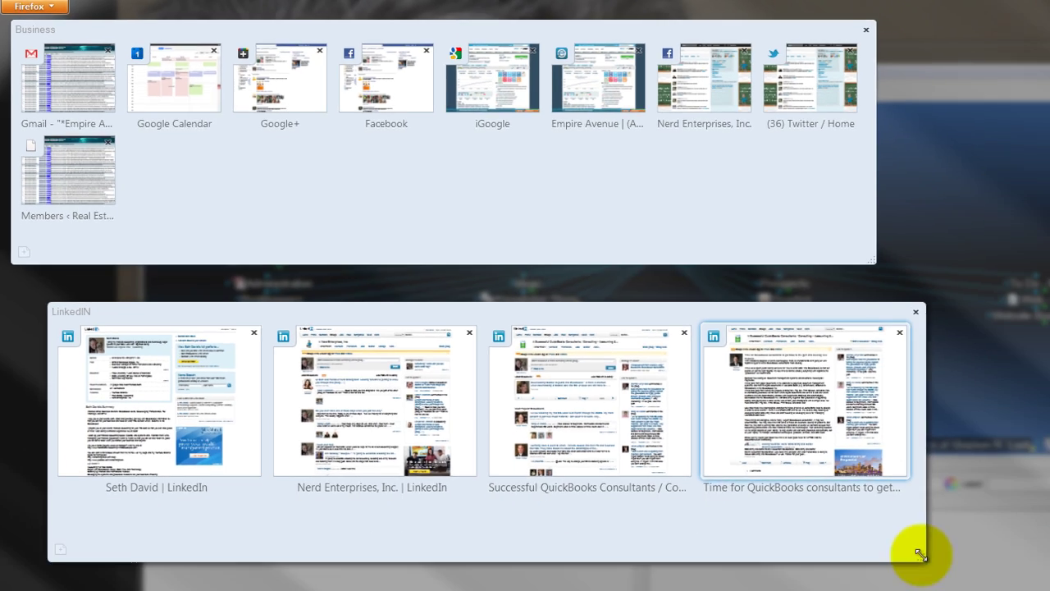
pyautogui.moveTo(1049, 590); pyautogui.dragTo(505, 498)
pyautogui.moveTo(318, 312); pyautogui.dragTo(302, 311)
pyautogui.moveTo(169, 235); pyautogui.dragTo(153, 327)
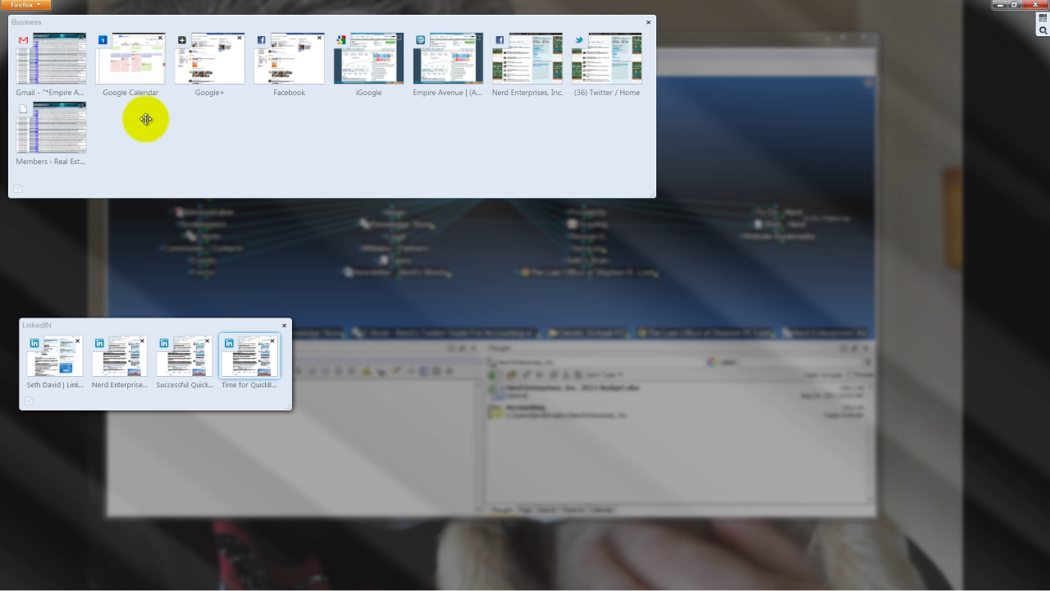
# View the Real Estate Accounting With QuickBooks site from the Members tab, and close that tab in the tab groups overview.
pyautogui.click(65, 133)
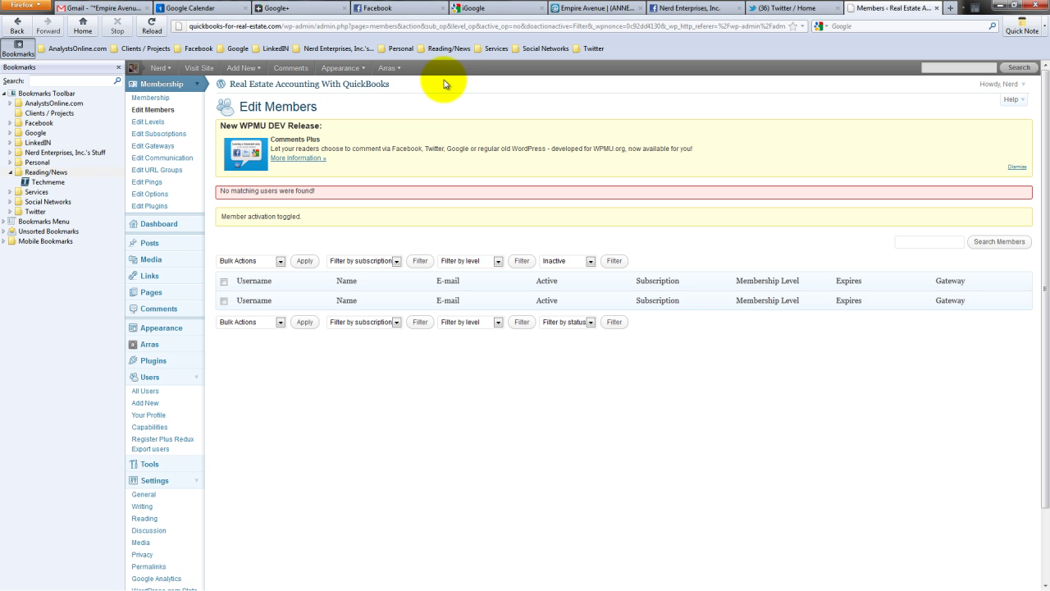
pyautogui.click(336, 85)
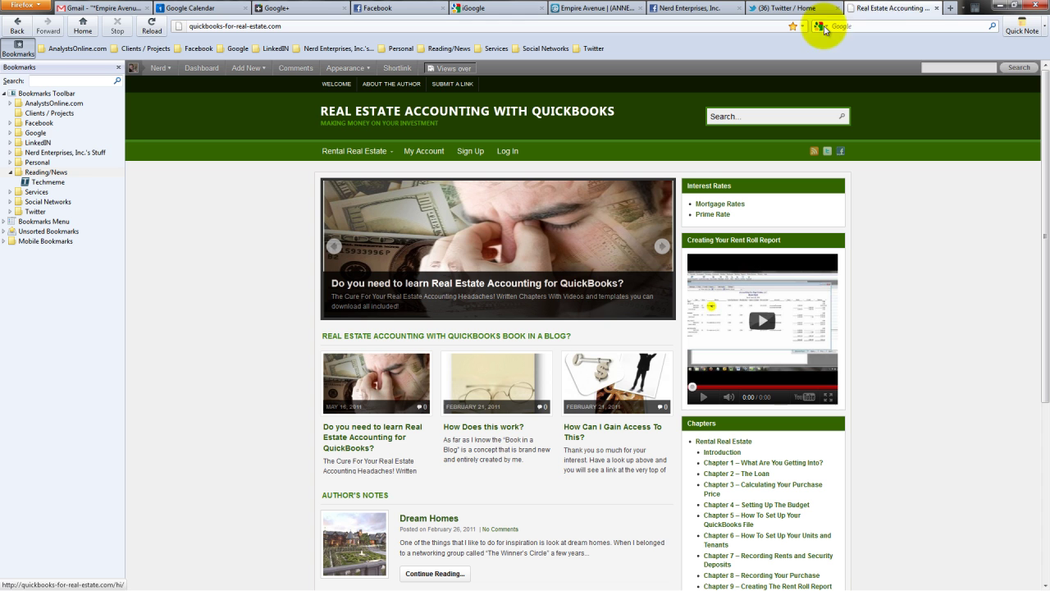
pyautogui.click(974, 7)
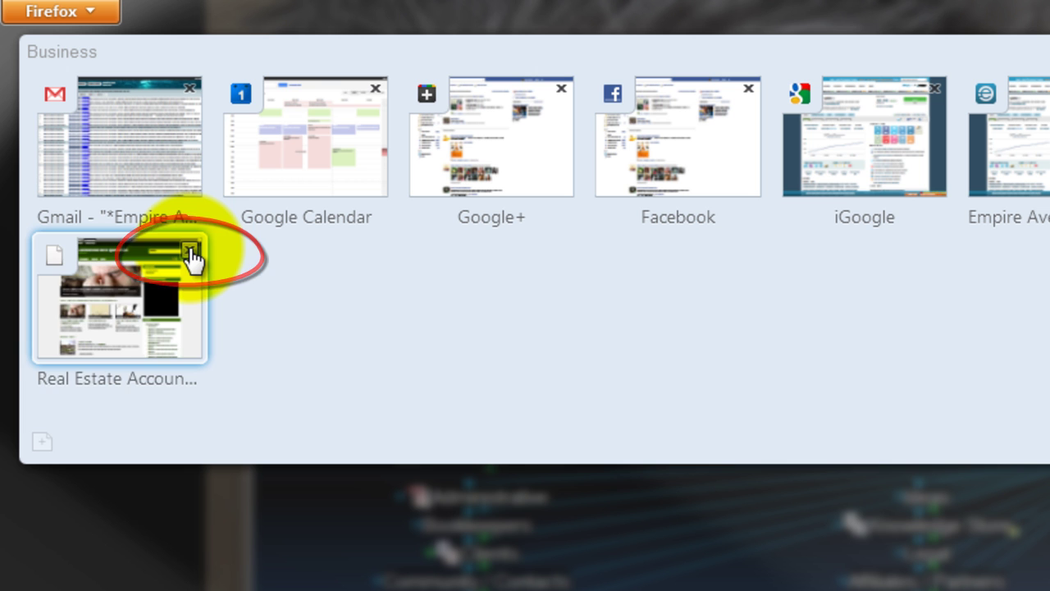
pyautogui.click(190, 250)
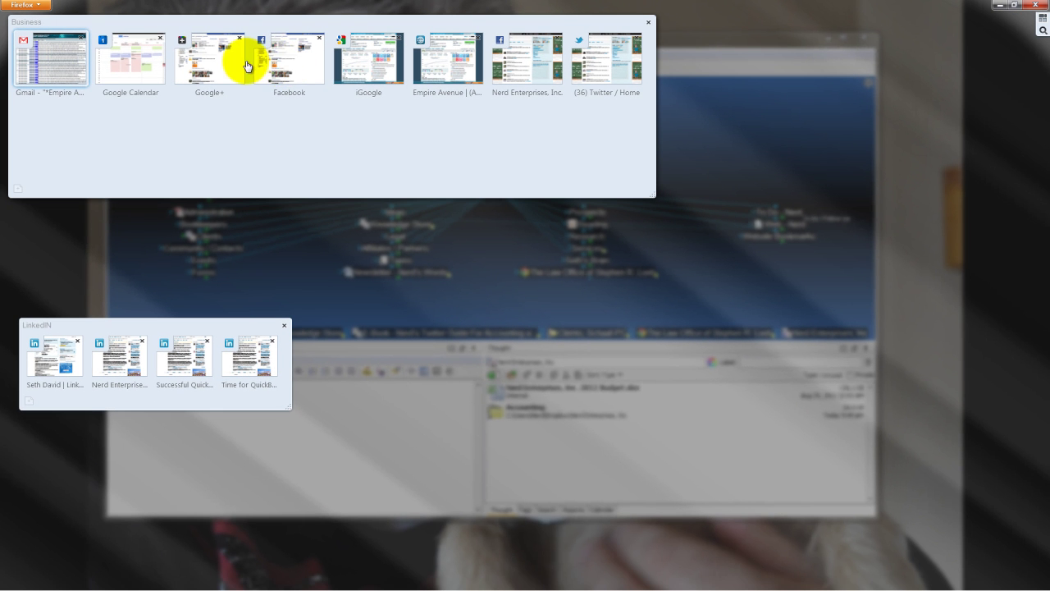
# Create a Facebook tab group below Business holding the Facebook and Nerd Enterprises, Inc. tabs, and widen it to fit them.
pyautogui.moveTo(276, 113); pyautogui.dragTo(530, 300)
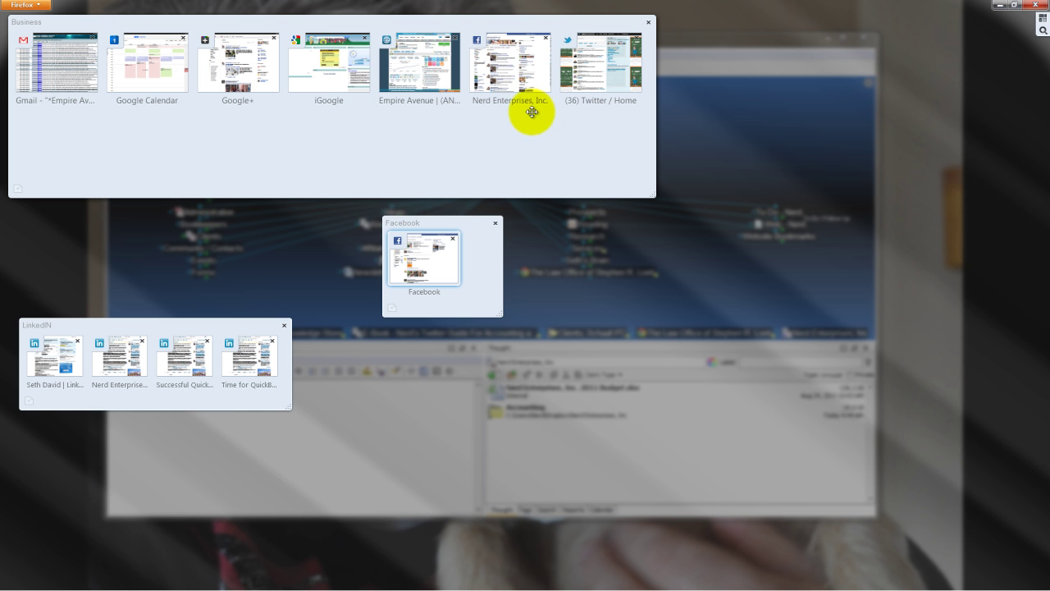
pyautogui.moveTo(534, 110); pyautogui.dragTo(470, 253)
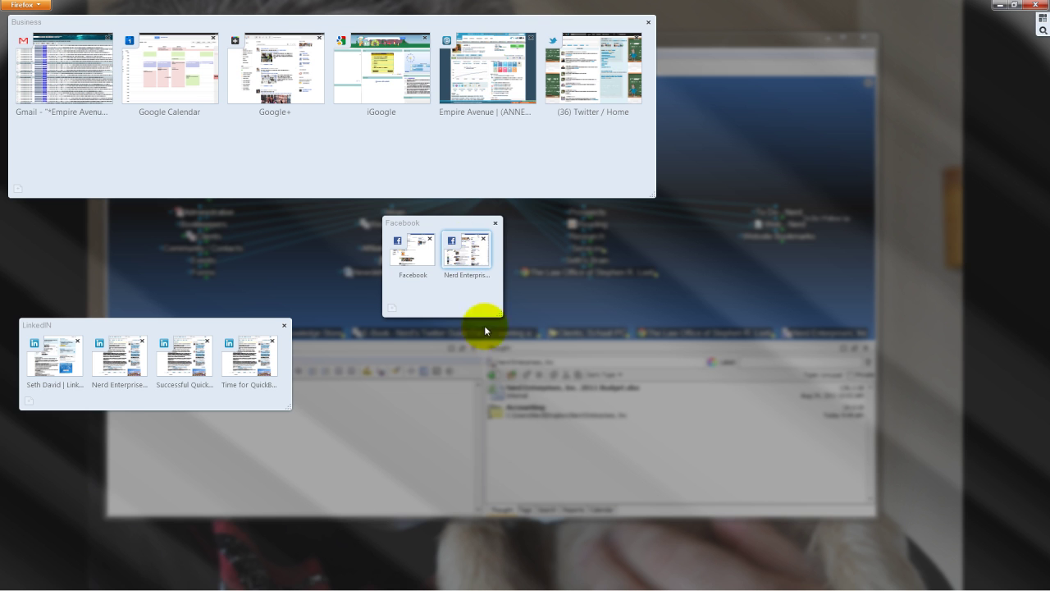
pyautogui.moveTo(498, 313); pyautogui.dragTo(651, 341)
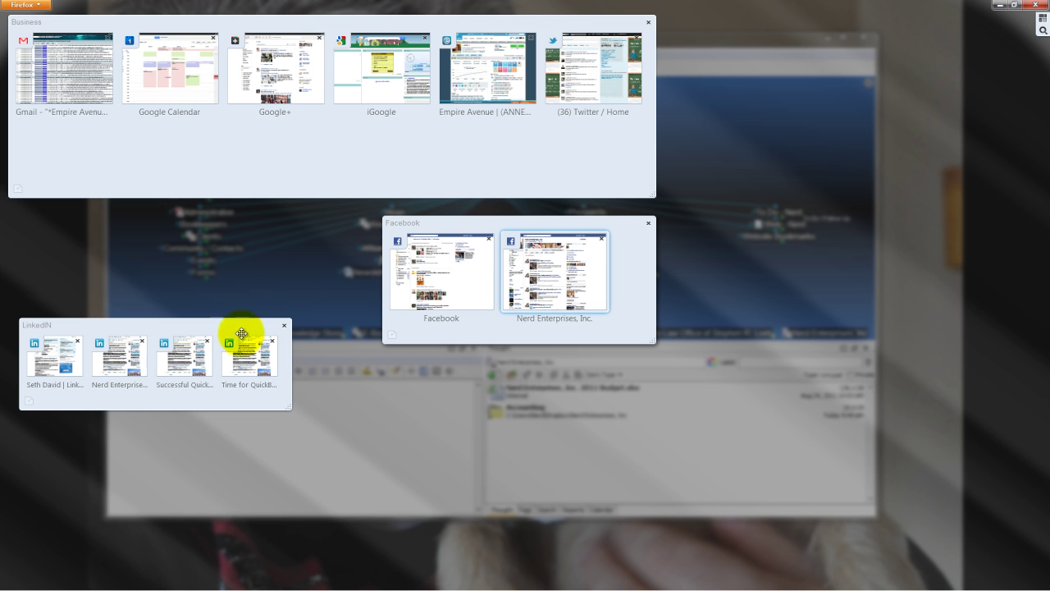
# Stack the groups by moving LinkedIN lower and placing the Facebook group between Business and LinkedIN.
pyautogui.moveTo(238, 326); pyautogui.dragTo(232, 390)
pyautogui.moveTo(477, 228); pyautogui.dragTo(110, 219)
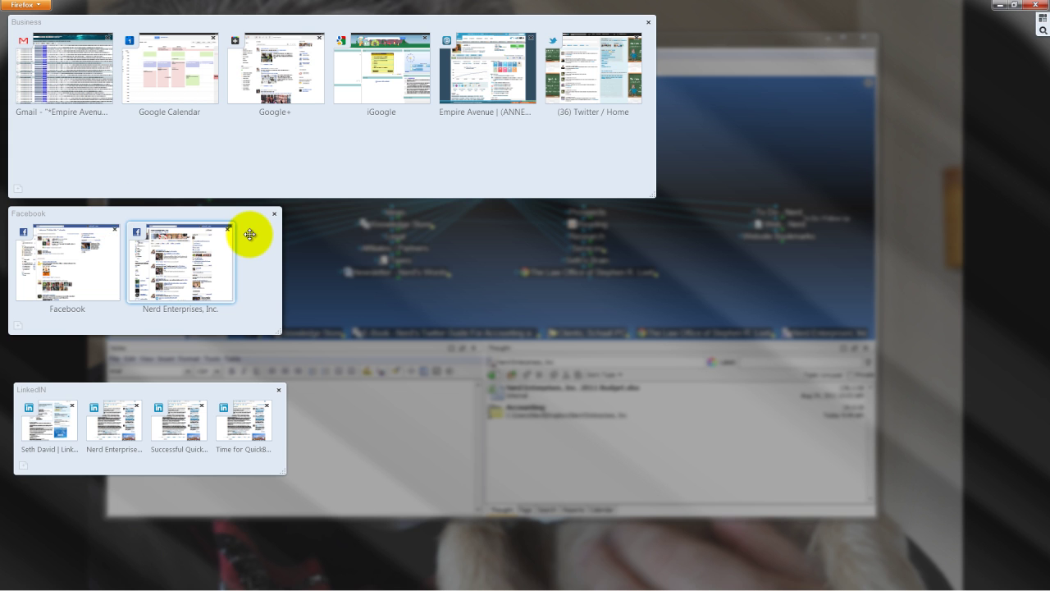
pyautogui.moveTo(251, 238); pyautogui.dragTo(248, 257)
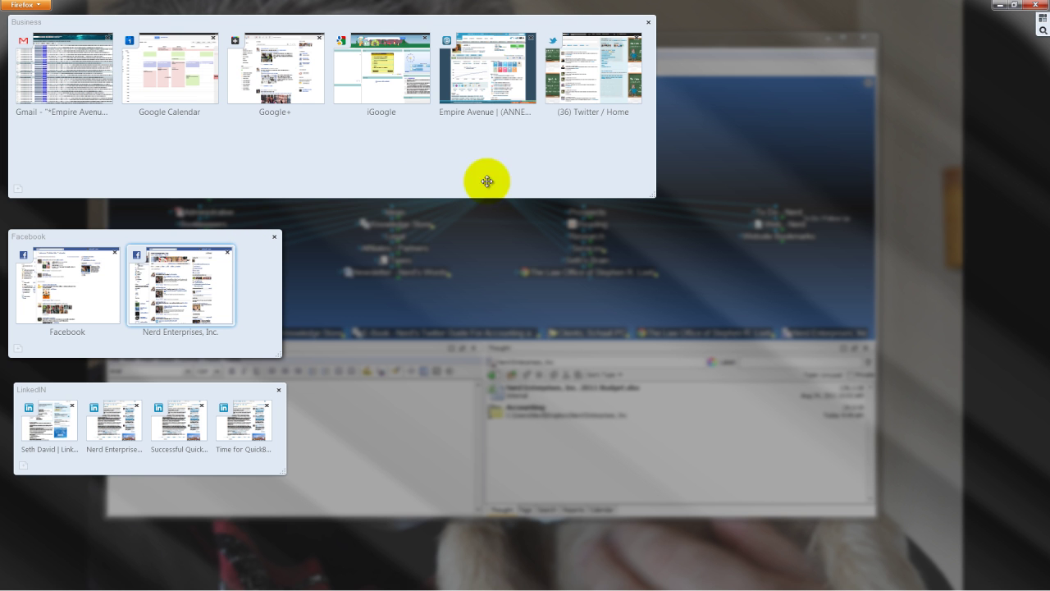
# View the Business group's Gmail, Google Calendar and Google+ tabs, and open the first LinkedIN group tab from the overview.
pyautogui.click(78, 84)
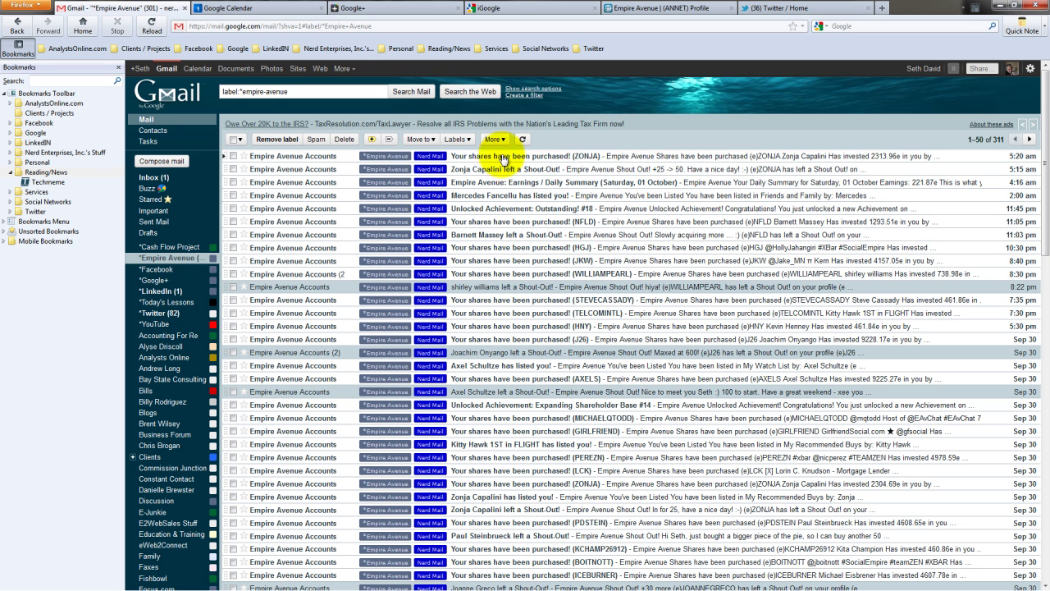
pyautogui.click(271, 10)
pyautogui.click(395, 12)
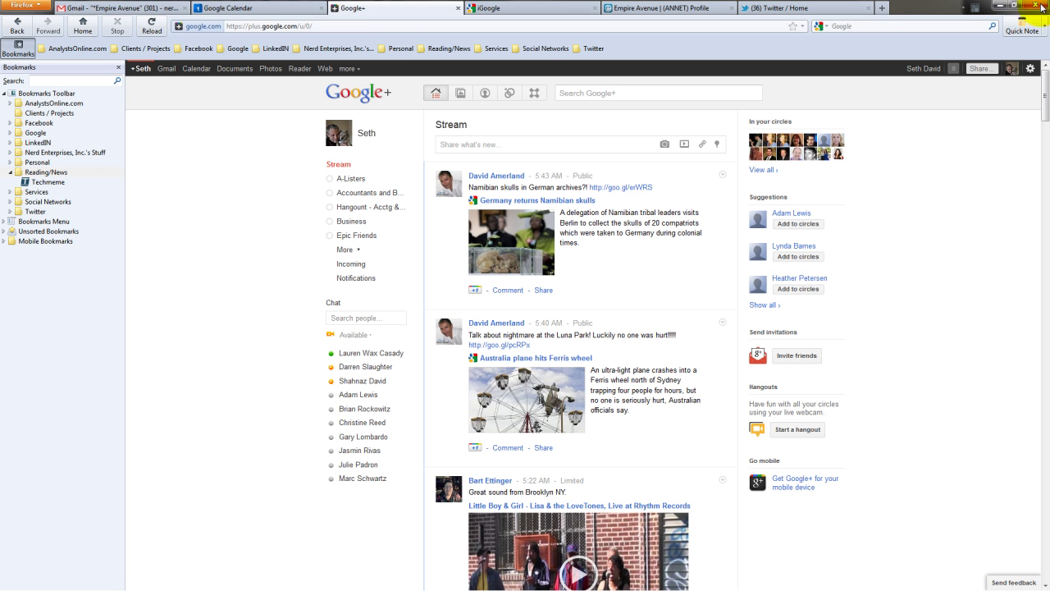
pyautogui.click(976, 9)
pyautogui.click(57, 415)
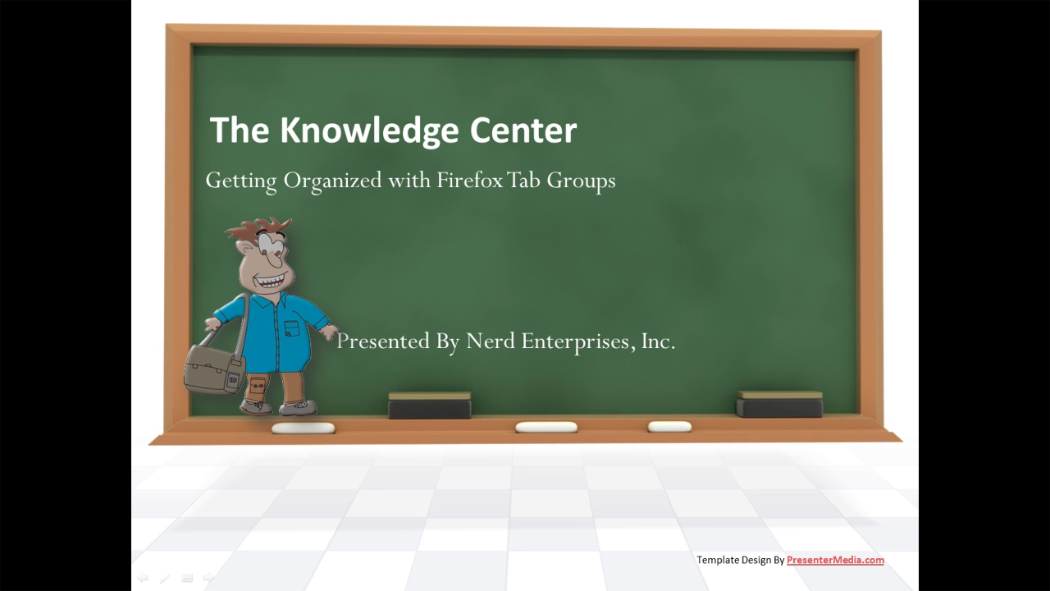
pyautogui.click(967, 547)
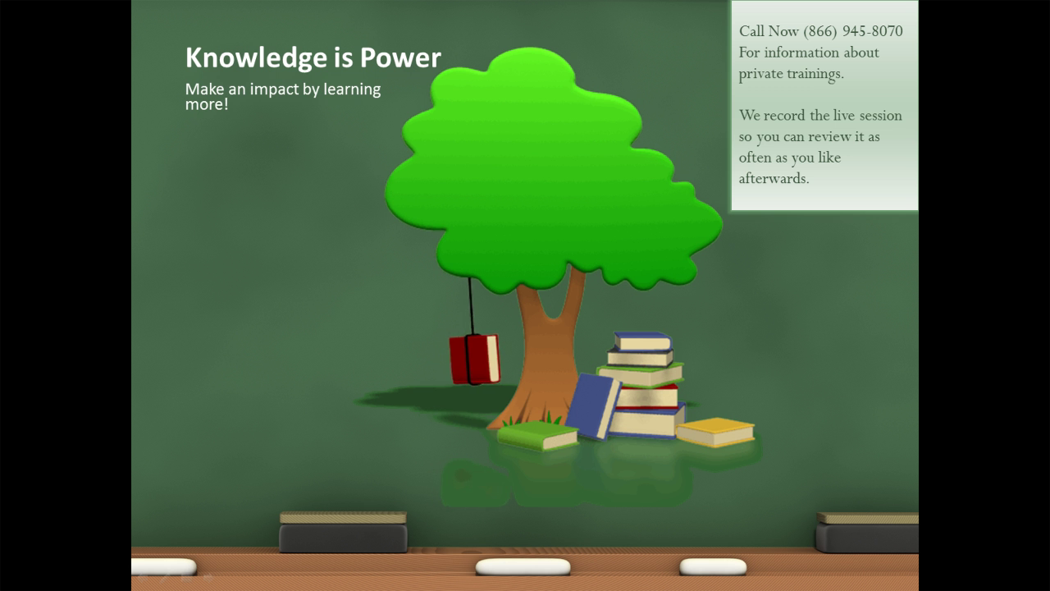